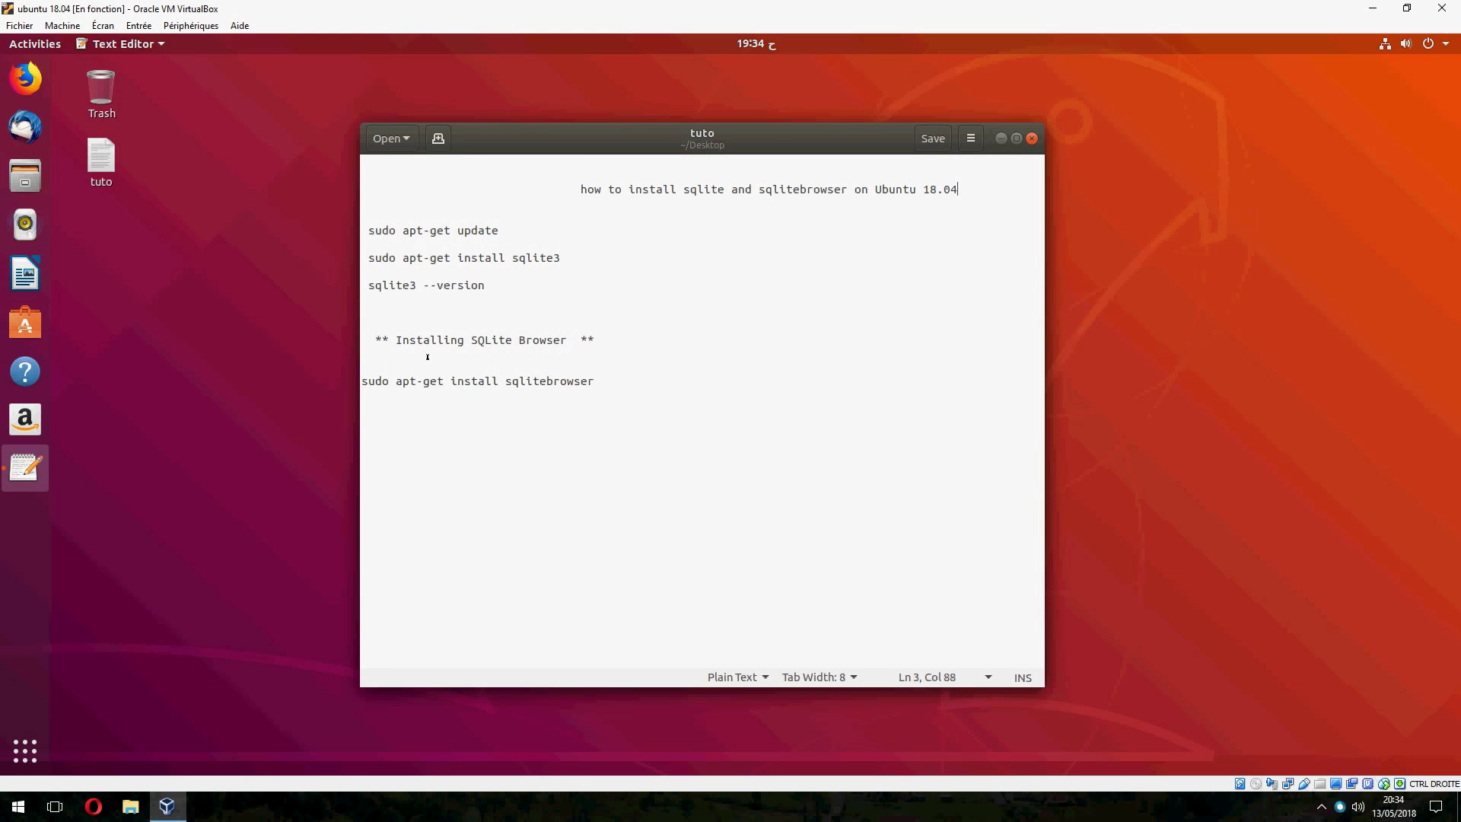
- Open a new terminal window from the desktop context menu
left_click(288, 320)
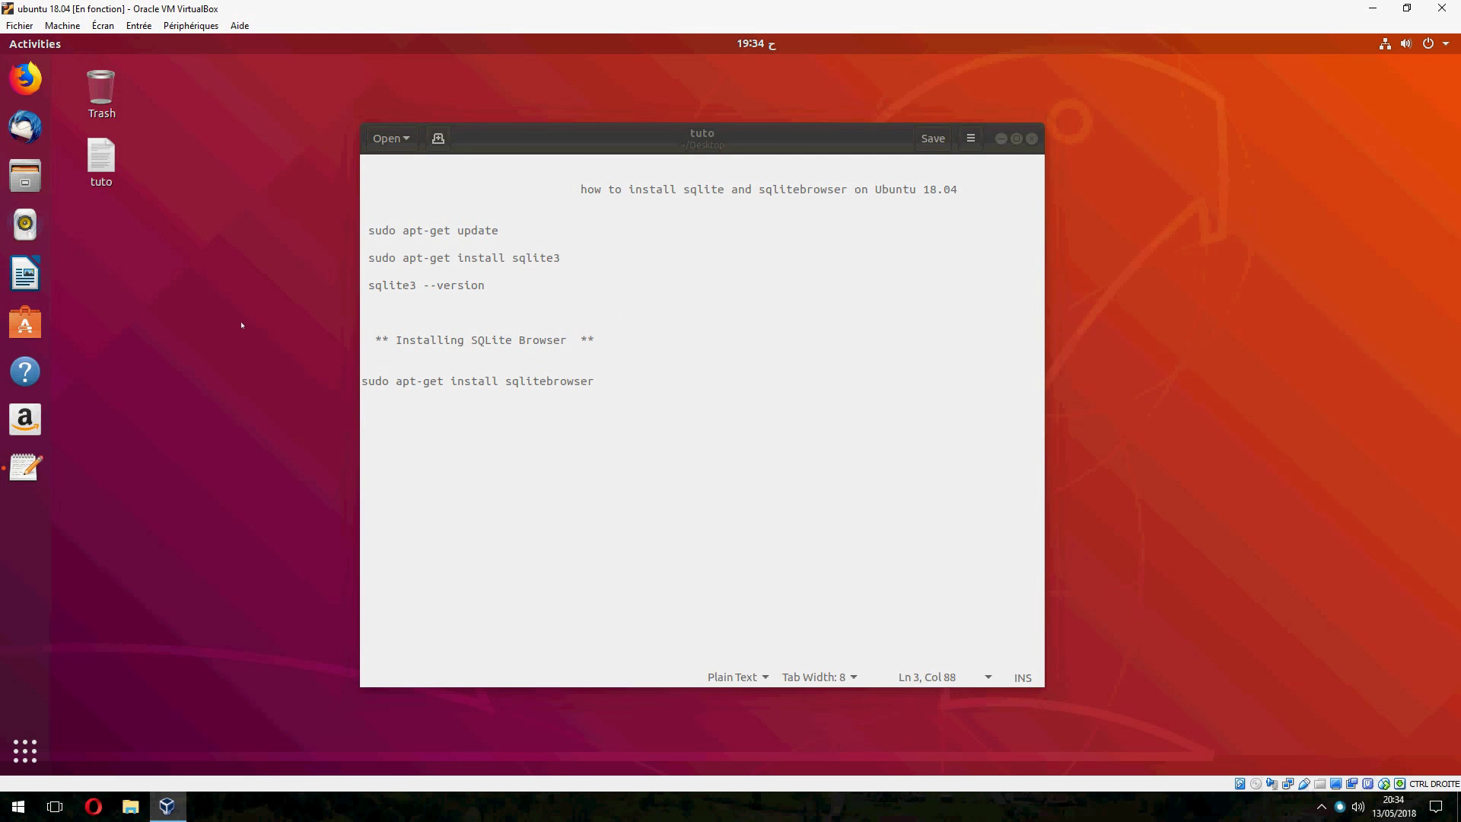
right_click(242, 320)
left_click(297, 444)
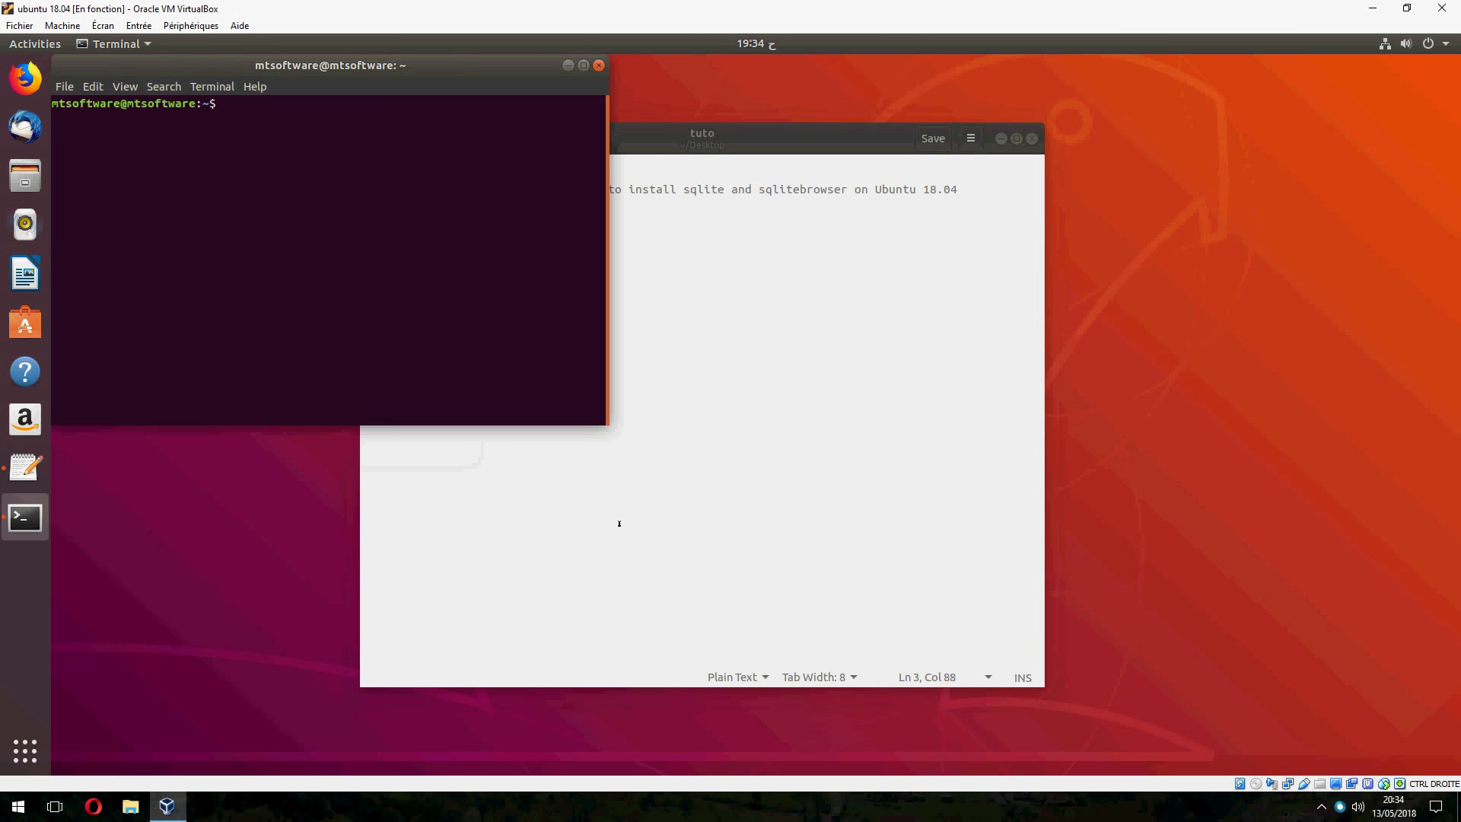
- Paste 'sudo apt-get update' from the notes, run it, and enter the sudo password
left_click(620, 521)
left_click_drag(500, 231, 362, 232)
right_click(313, 250)
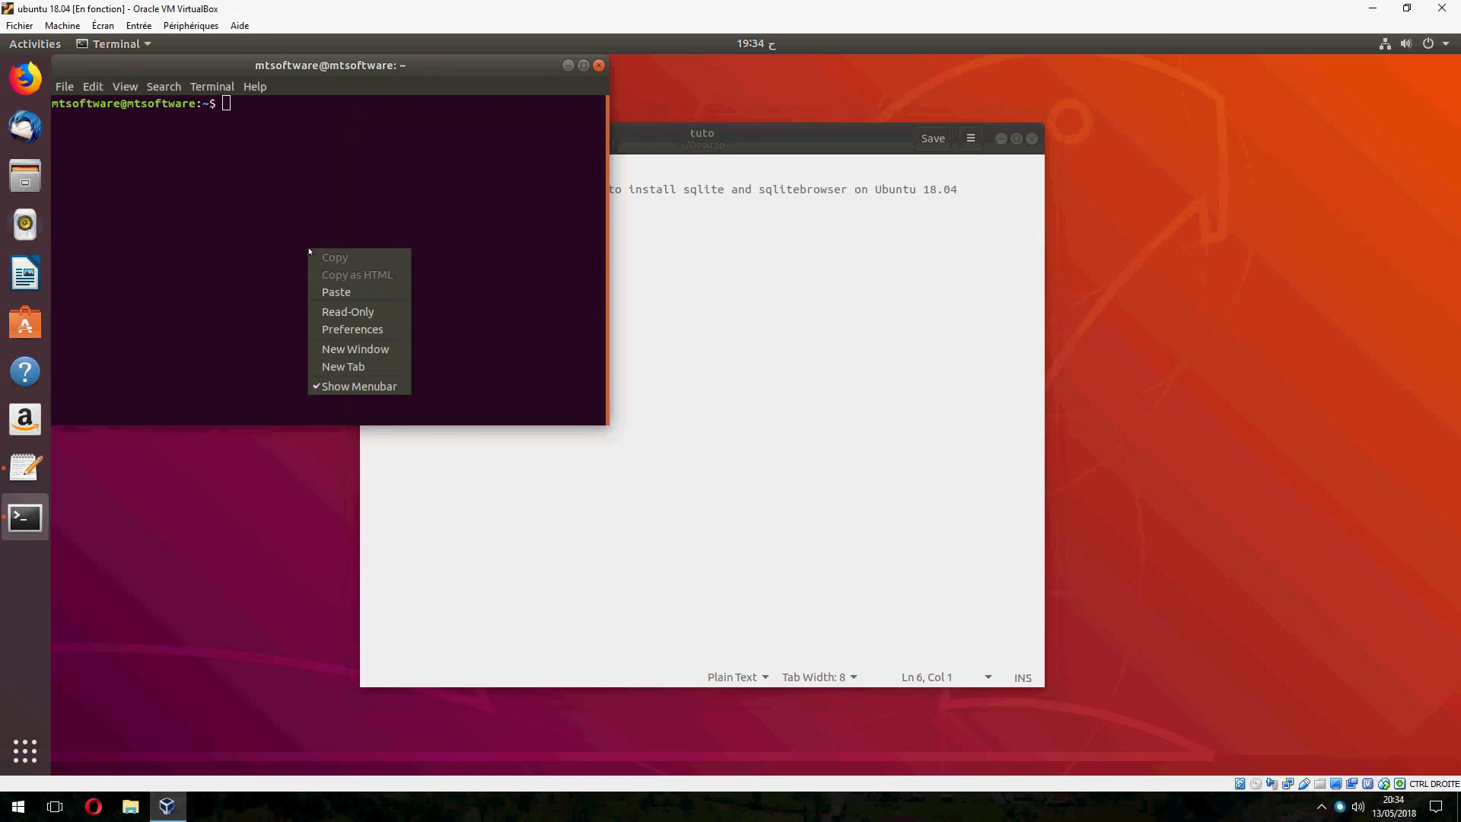
left_click(341, 291)
key("Return")
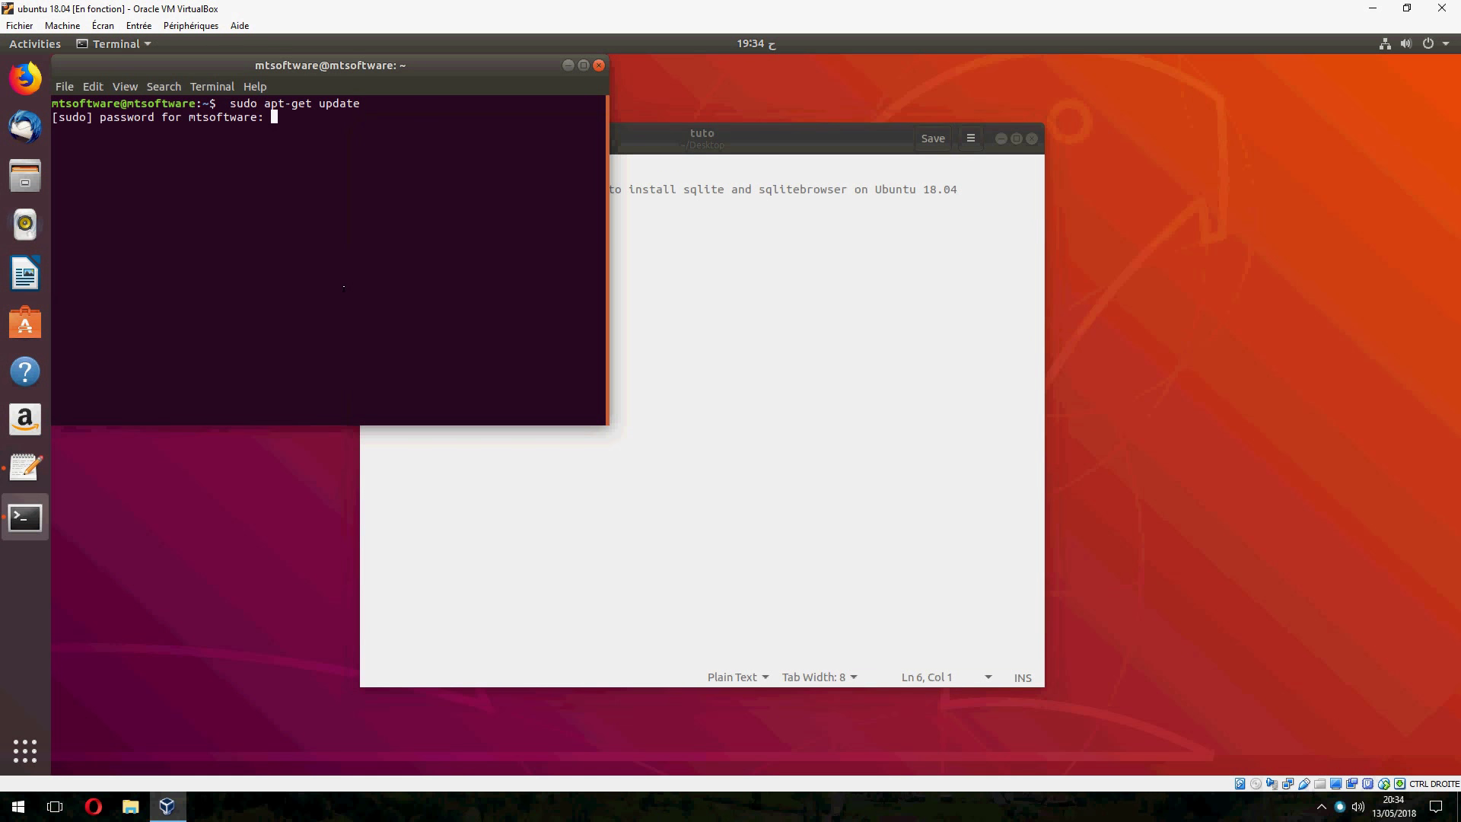
key("Return")
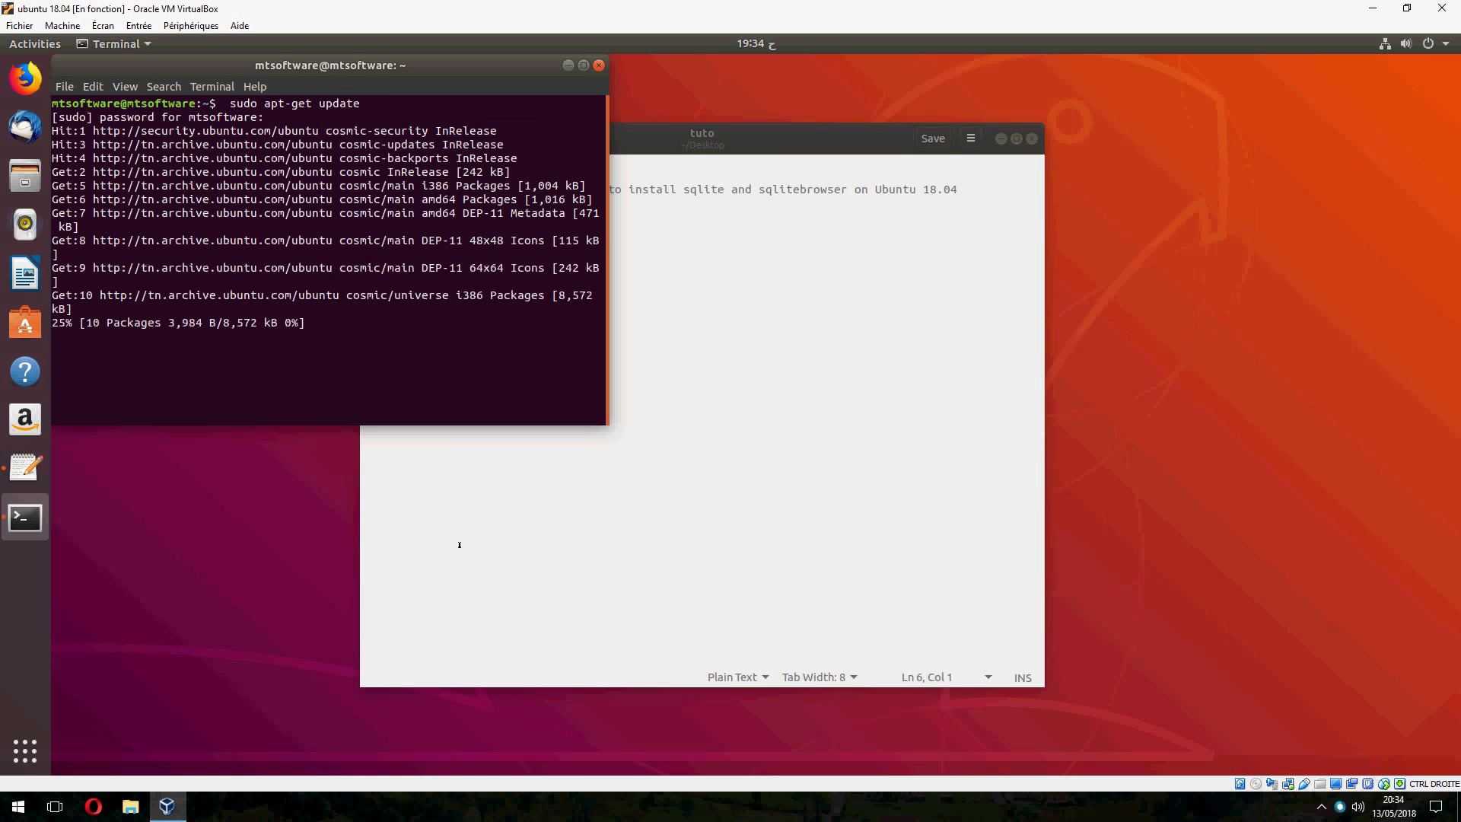
- Copy 'sudo apt-get install sqlite3' from the notes and run it to install sqlite3 3.22.0
left_click(743, 371)
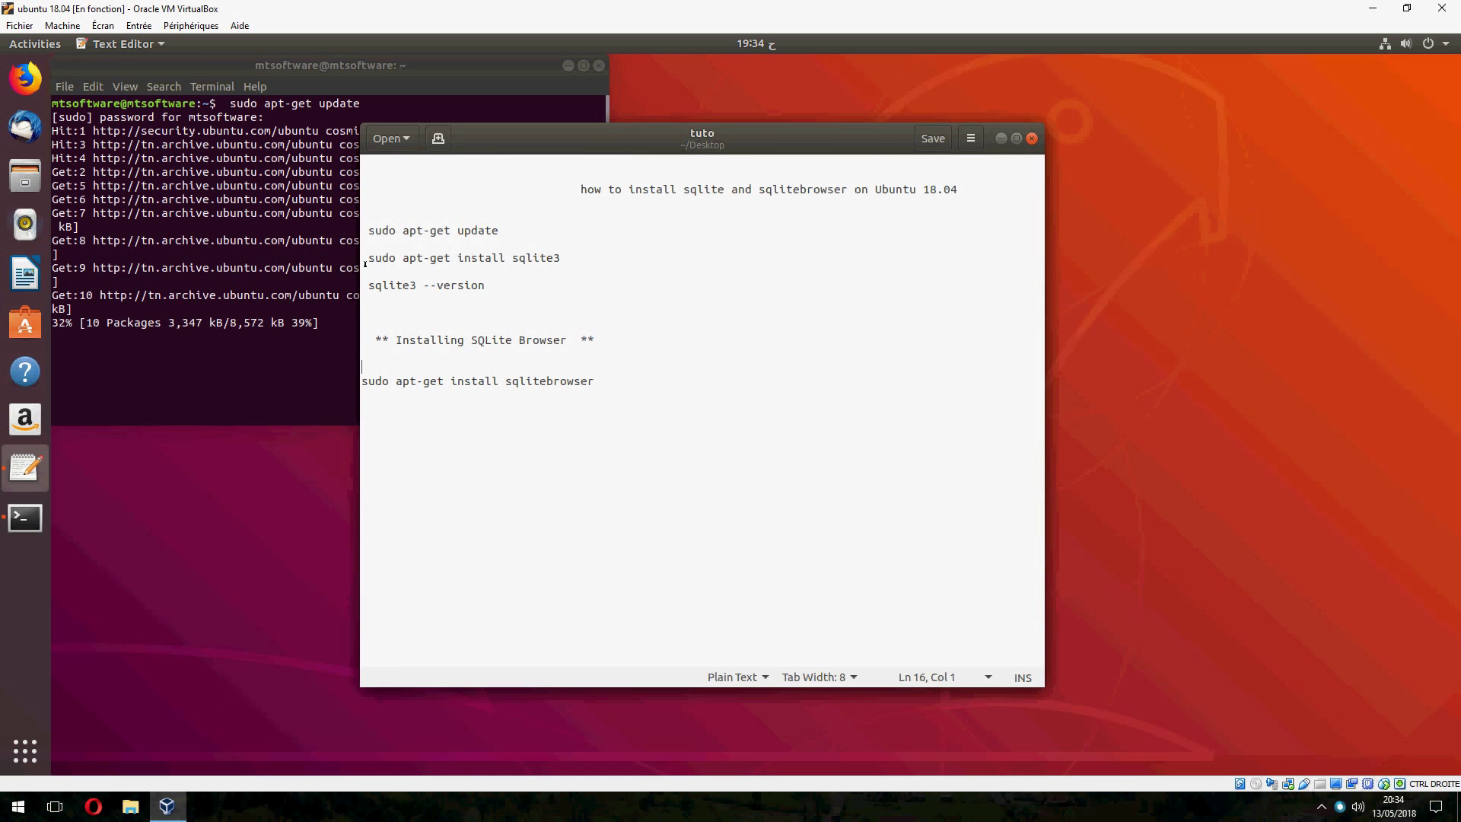
left_click_drag(369, 262, 572, 262)
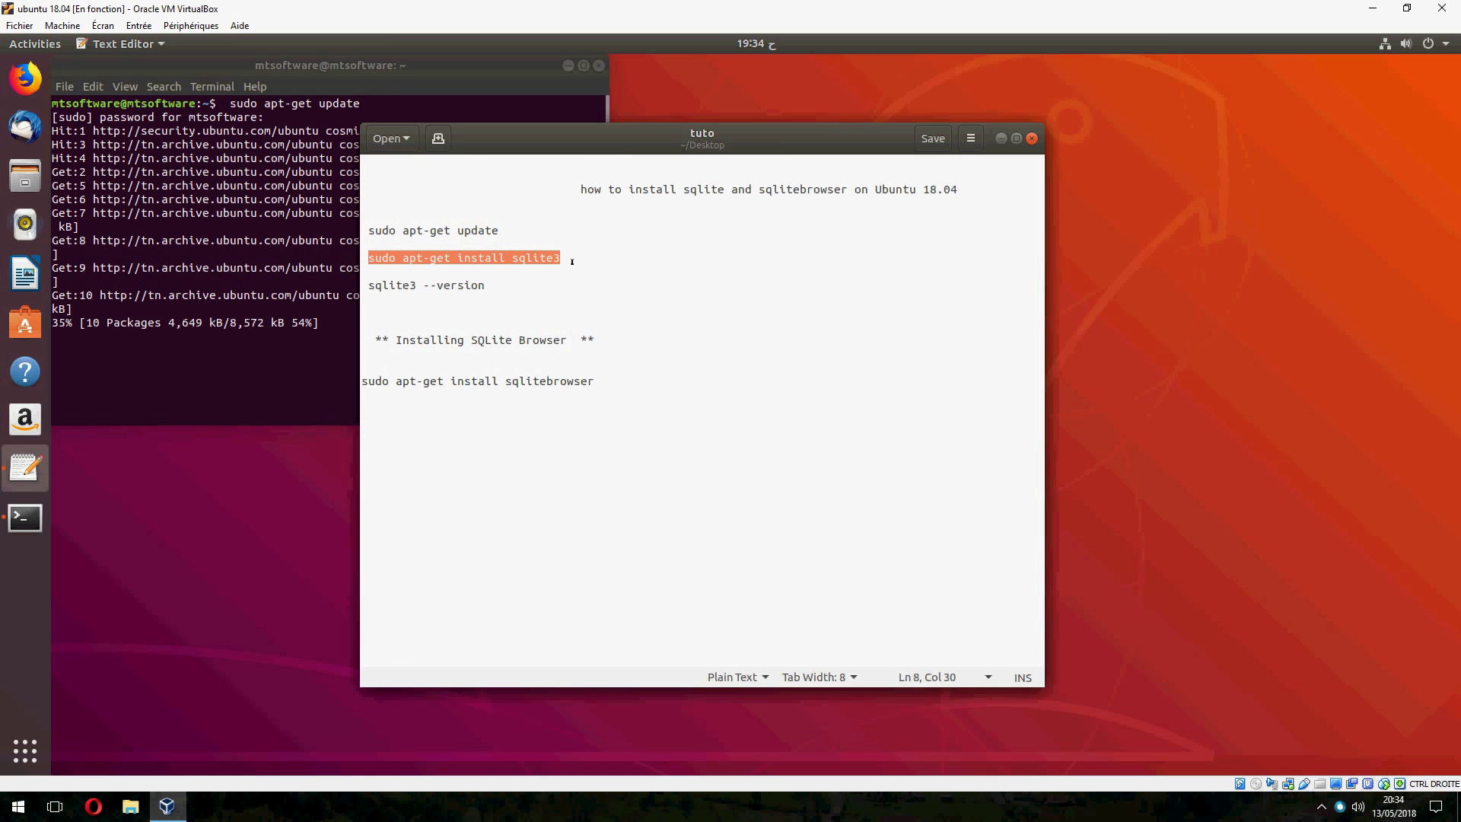
left_click(1001, 138)
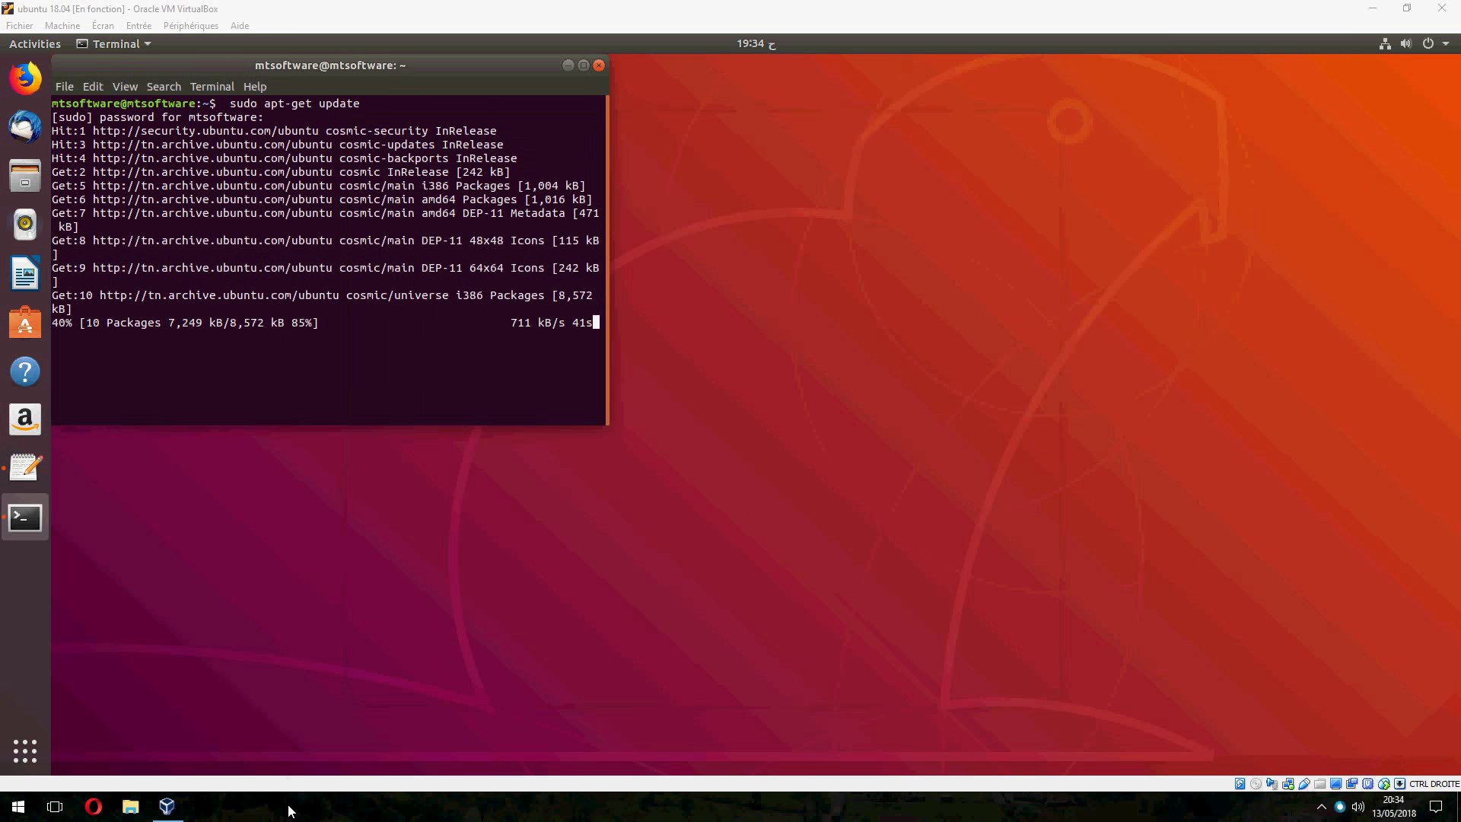
left_click(25, 468)
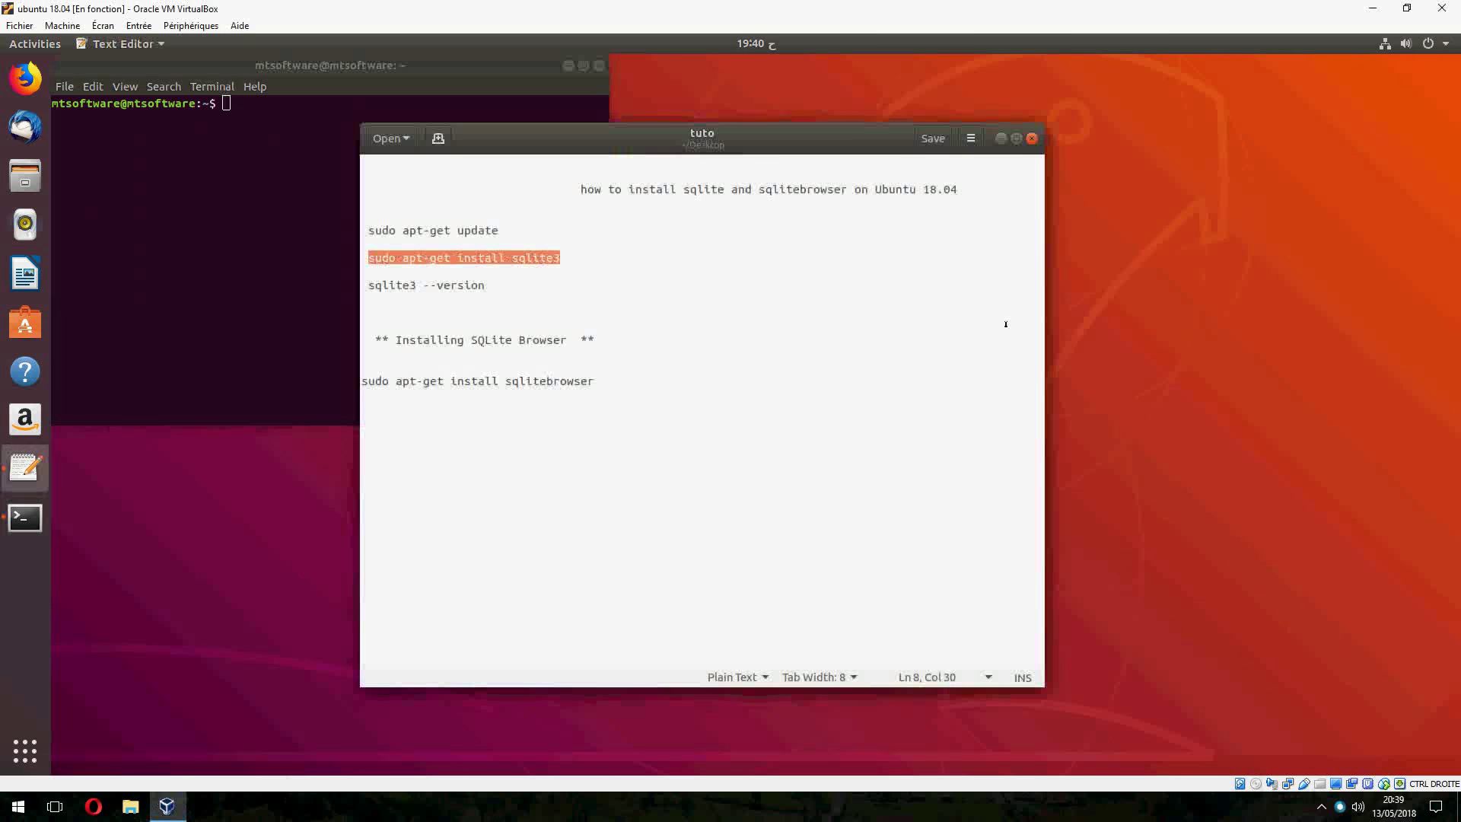
left_click_drag(574, 259, 368, 259)
key("super+c")
right_click(283, 237)
left_click(330, 280)
key("Return")
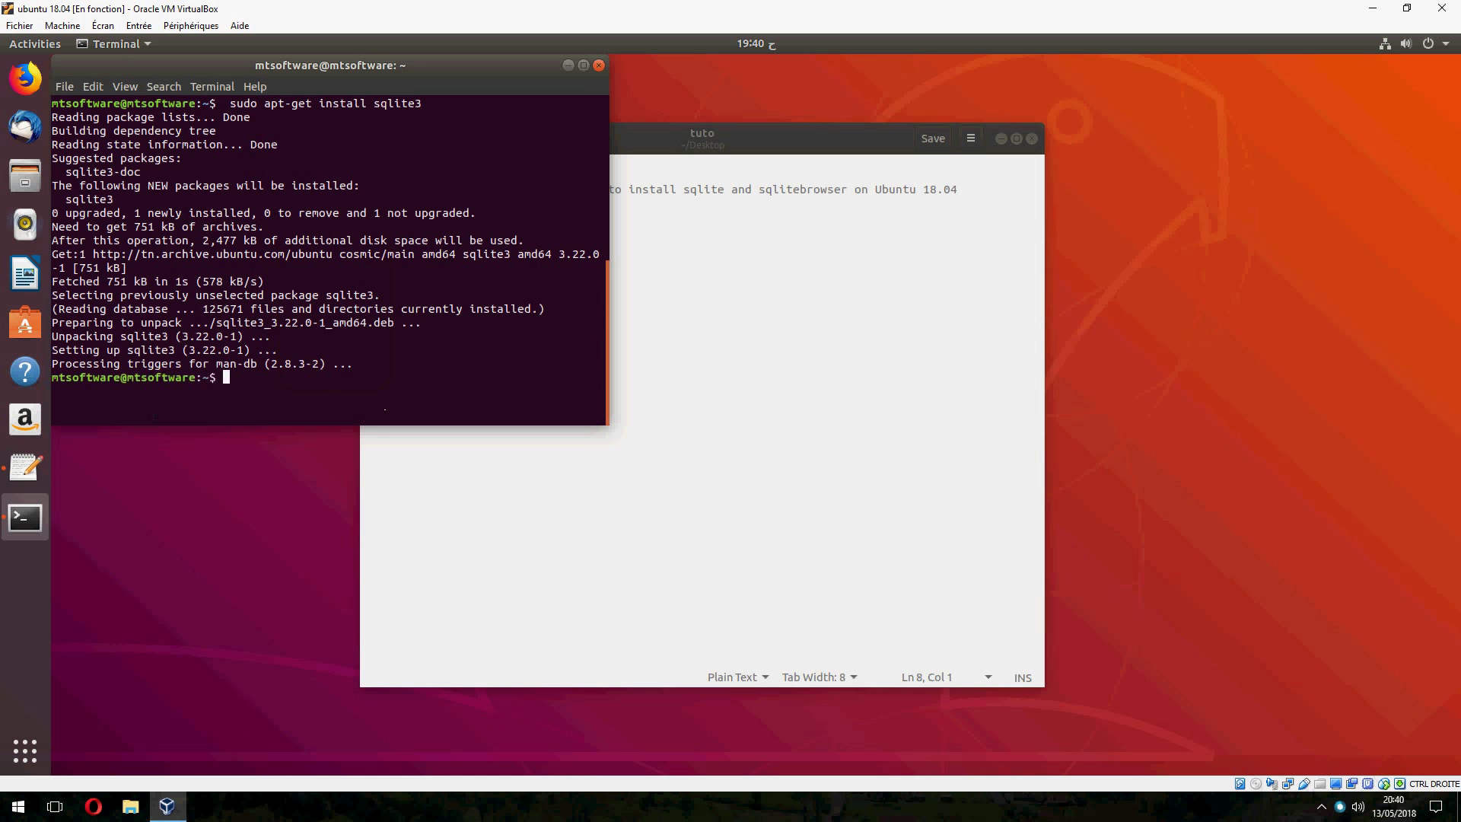
- Run 'sqlite3 --version' to confirm version 3.22.0, then clear the terminal screen
triple_click(344, 404)
left_click(138, 255)
left_click(531, 324)
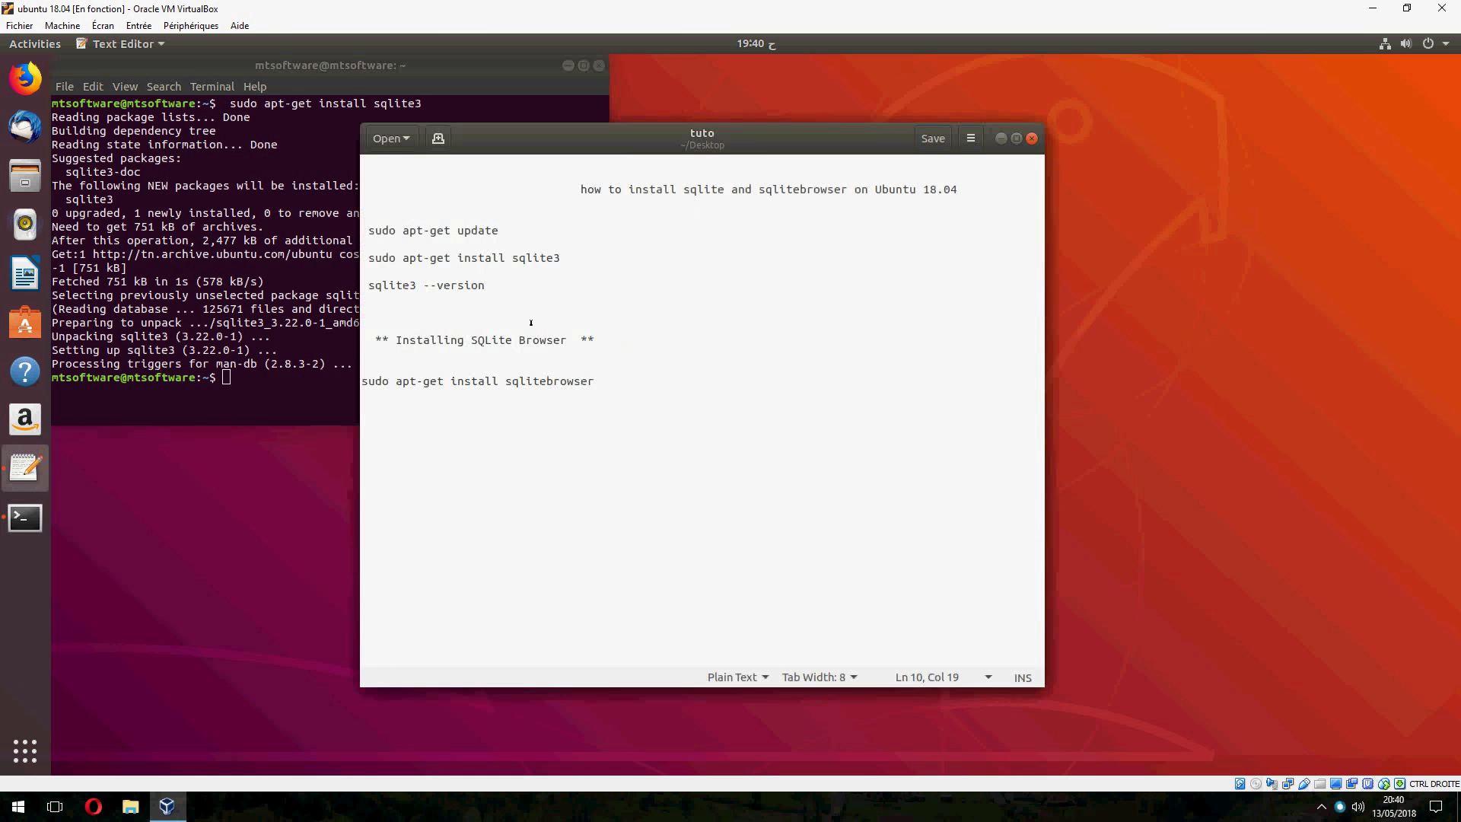
left_click_drag(518, 293, 366, 285)
right_click(295, 386)
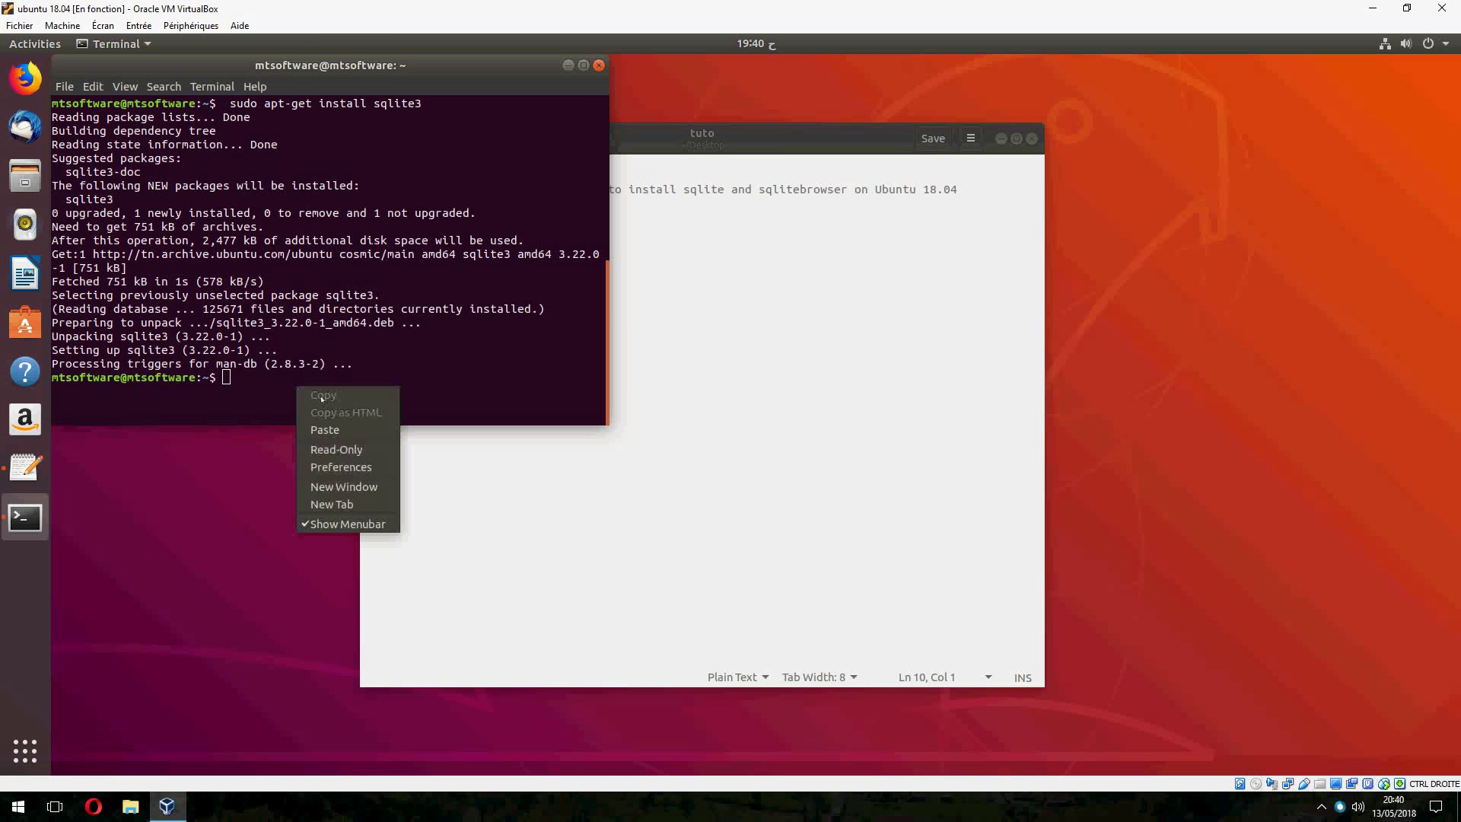
left_click(319, 434)
key("Return")
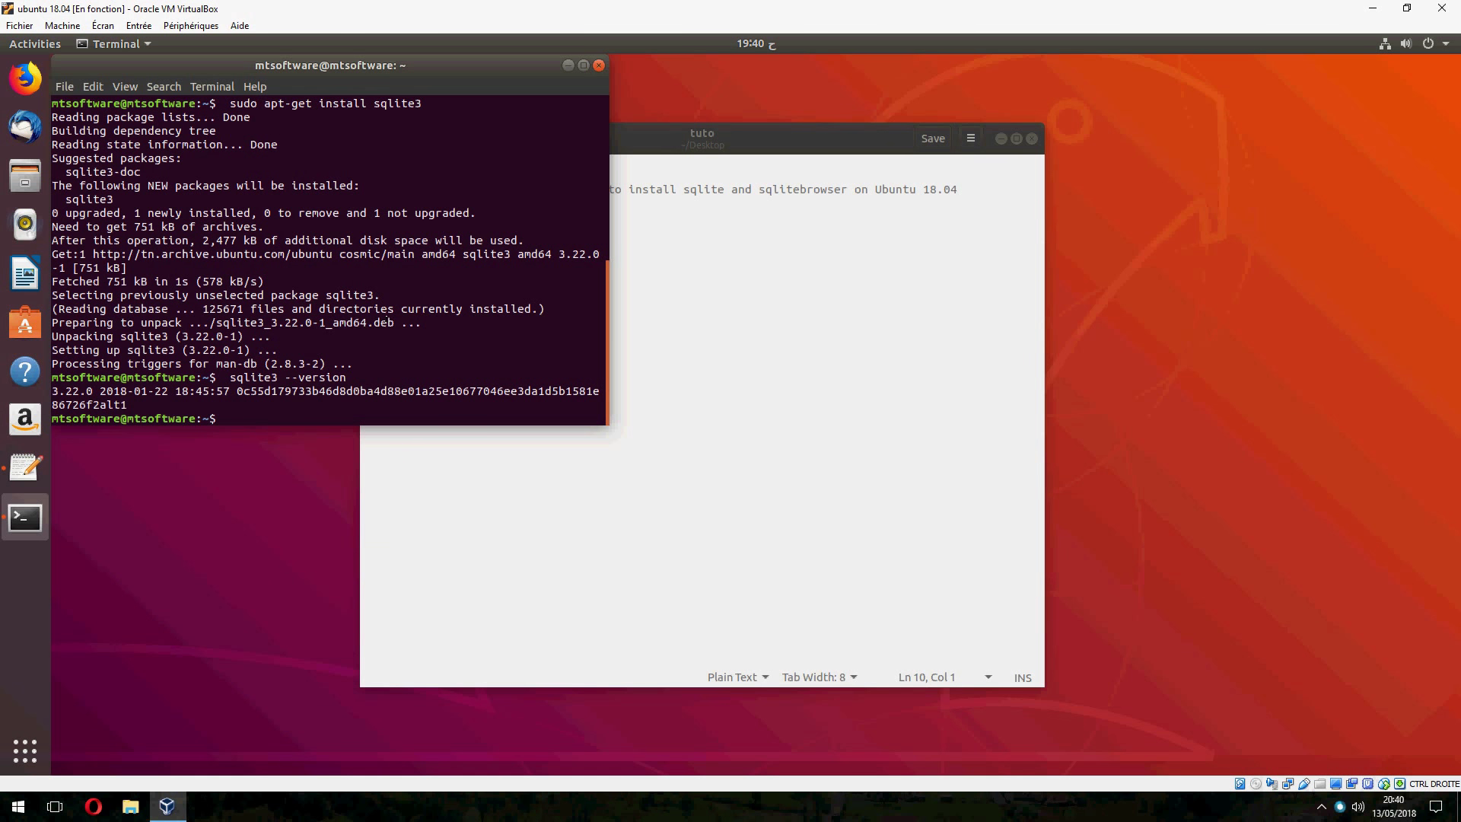
type("c")
type("lear")
key("Return")
- Paste and run 'sudo apt-get install sqlitebrowser', confirming to install sqlitebrowser 3.10.1
left_click(833, 414)
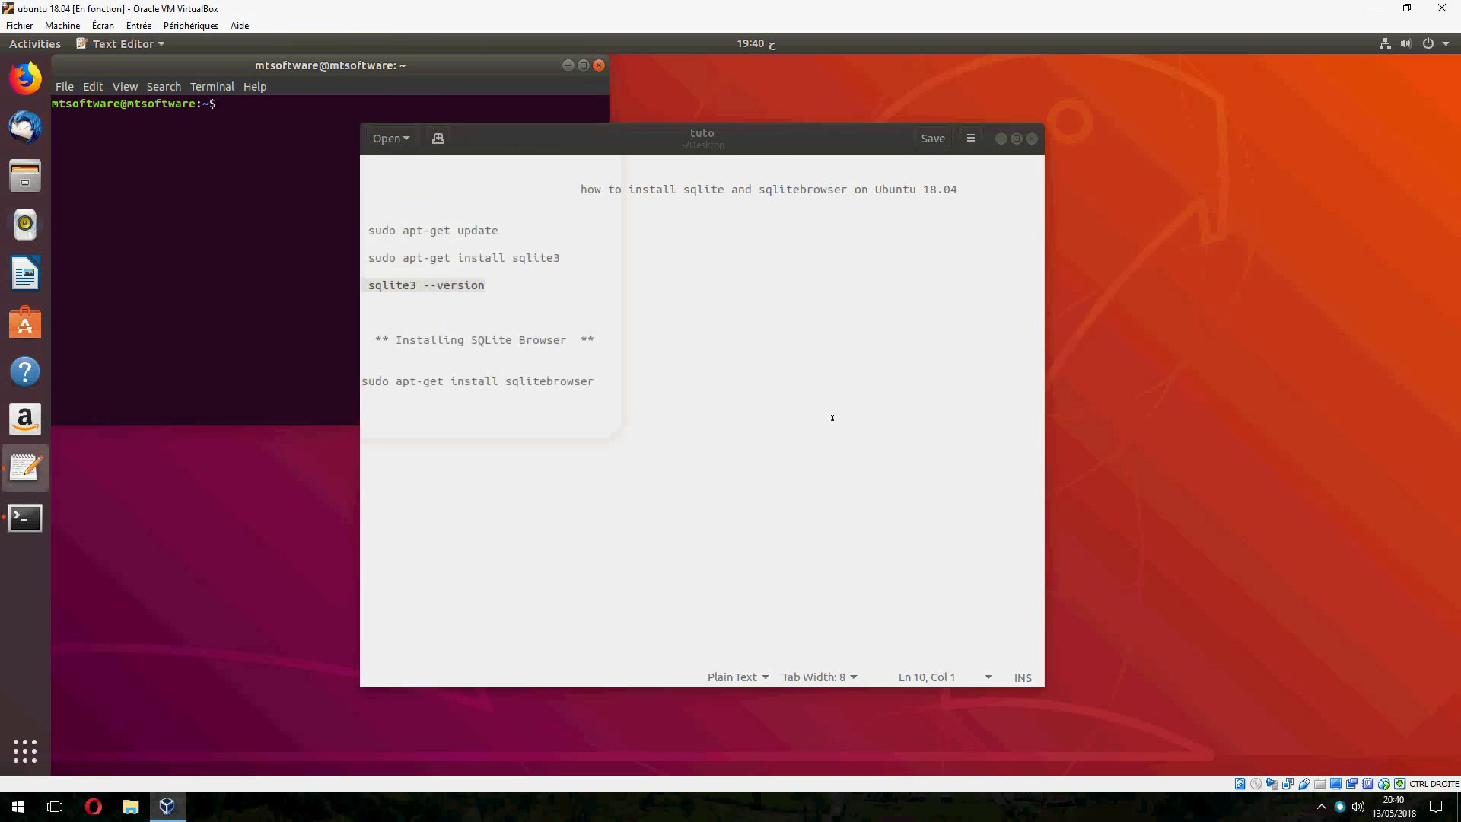
left_click_drag(618, 384, 458, 381)
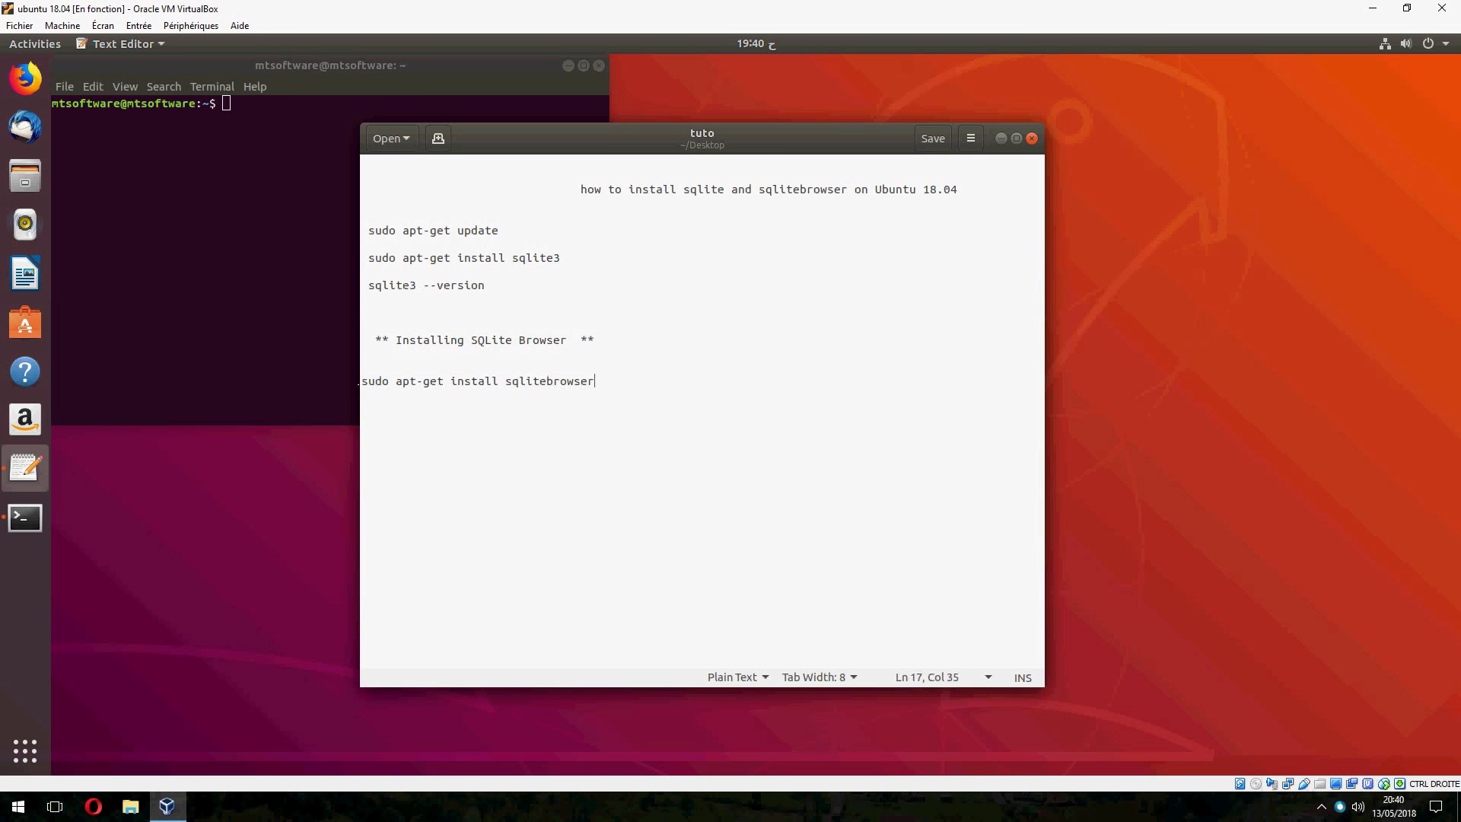
left_click_drag(617, 383, 362, 382)
key("super+c")
left_click(250, 271)
right_click(249, 271)
left_click(286, 316)
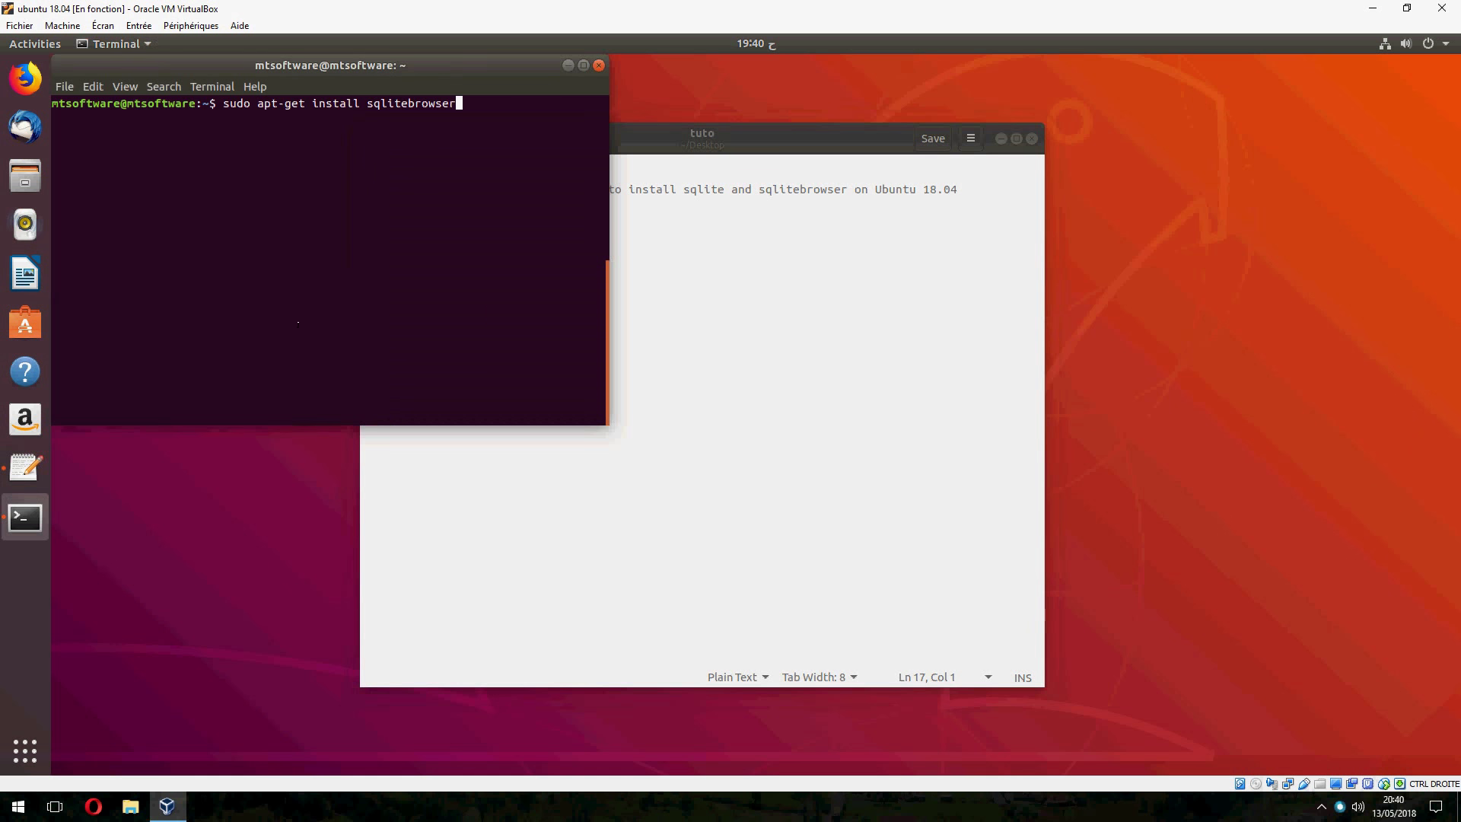
key("Return")
type("y")
key("Return")
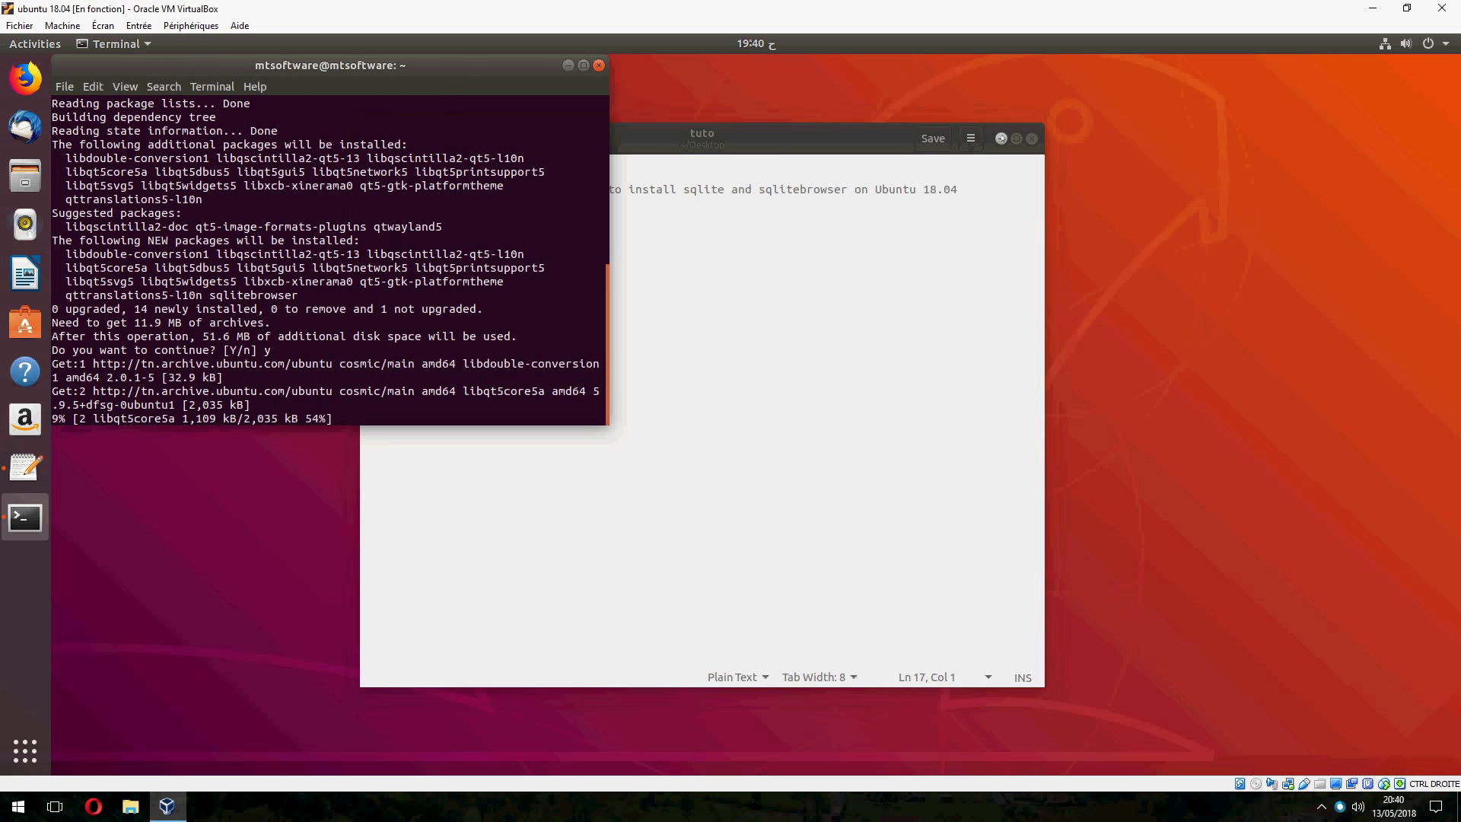
- Select the notes' command block, clear the selection, and hide the notes window
left_click(564, 434)
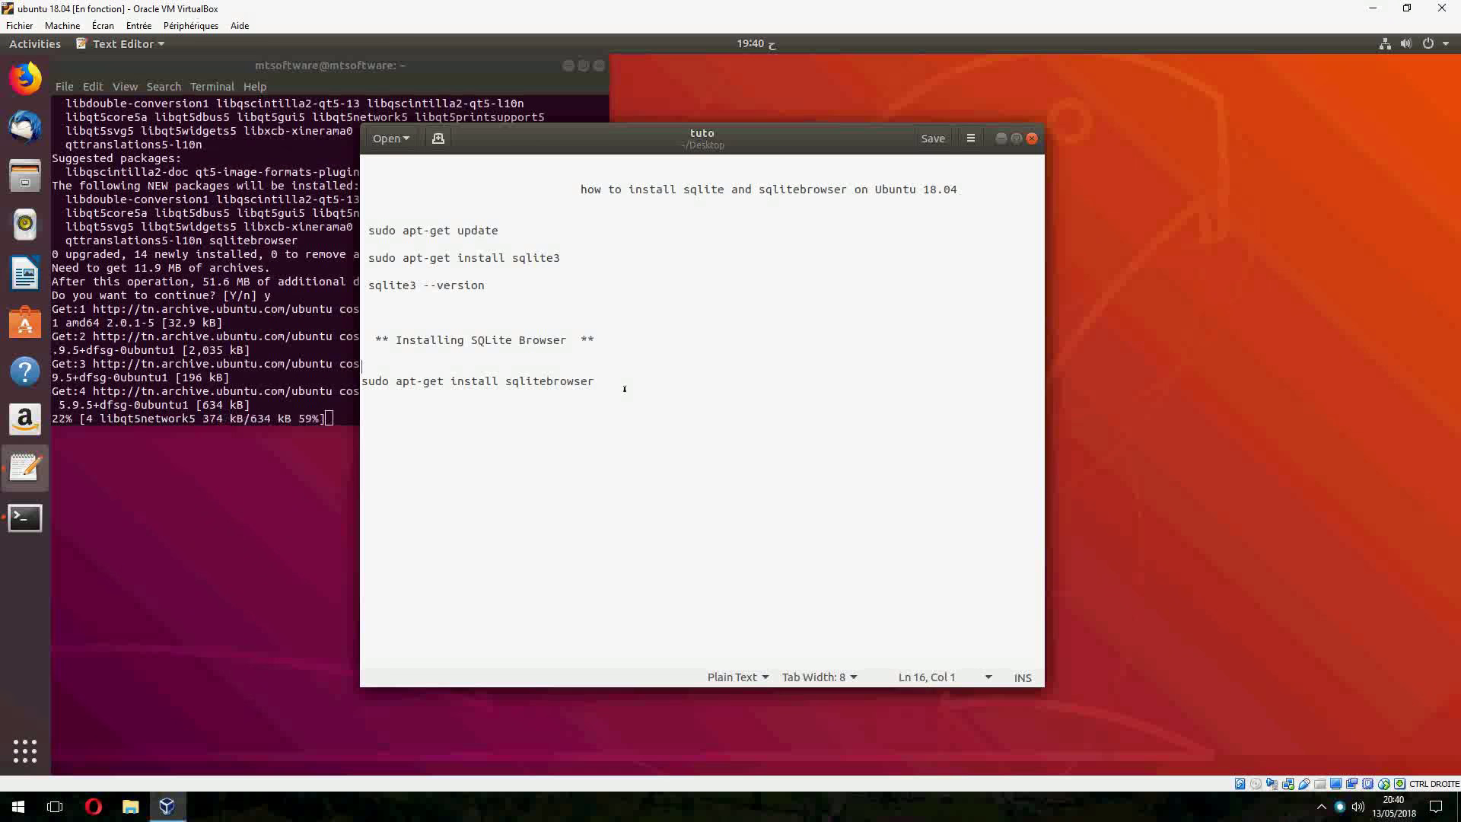
left_click_drag(630, 395, 441, 310)
key("shift+Up")
key("shift+Up")
key("shift+Up")
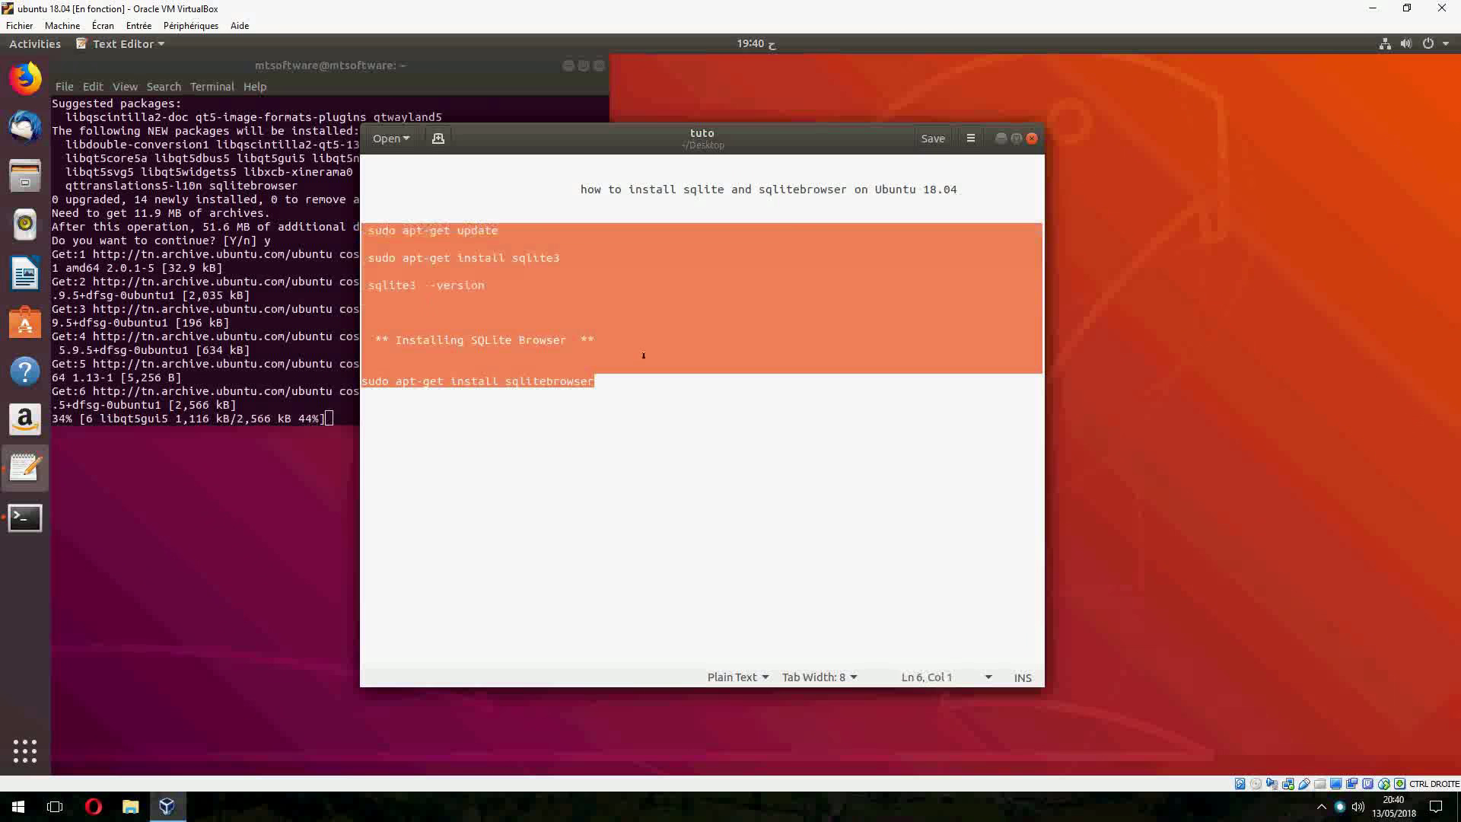
left_click(730, 438)
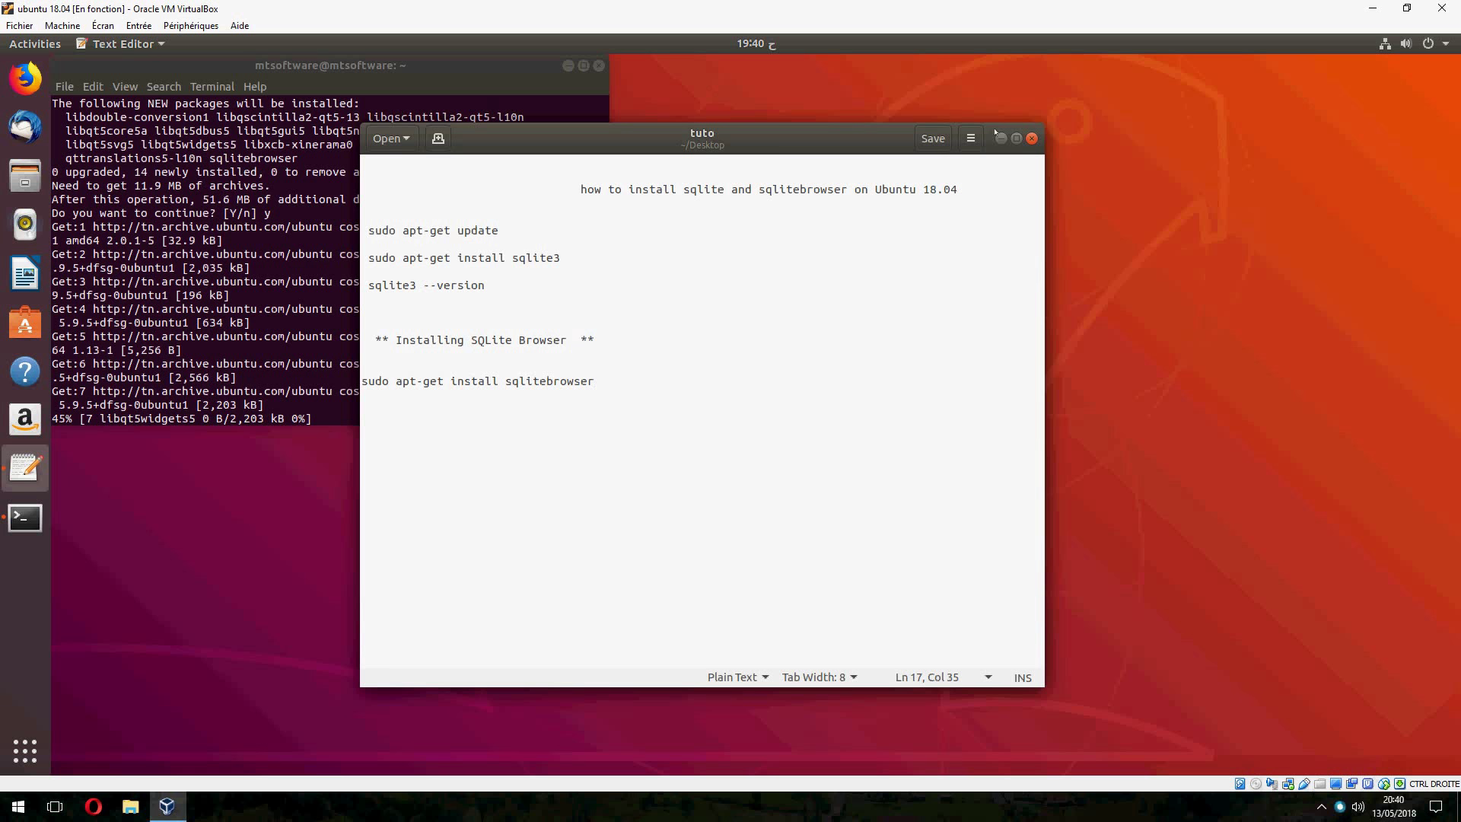
key("super+h")
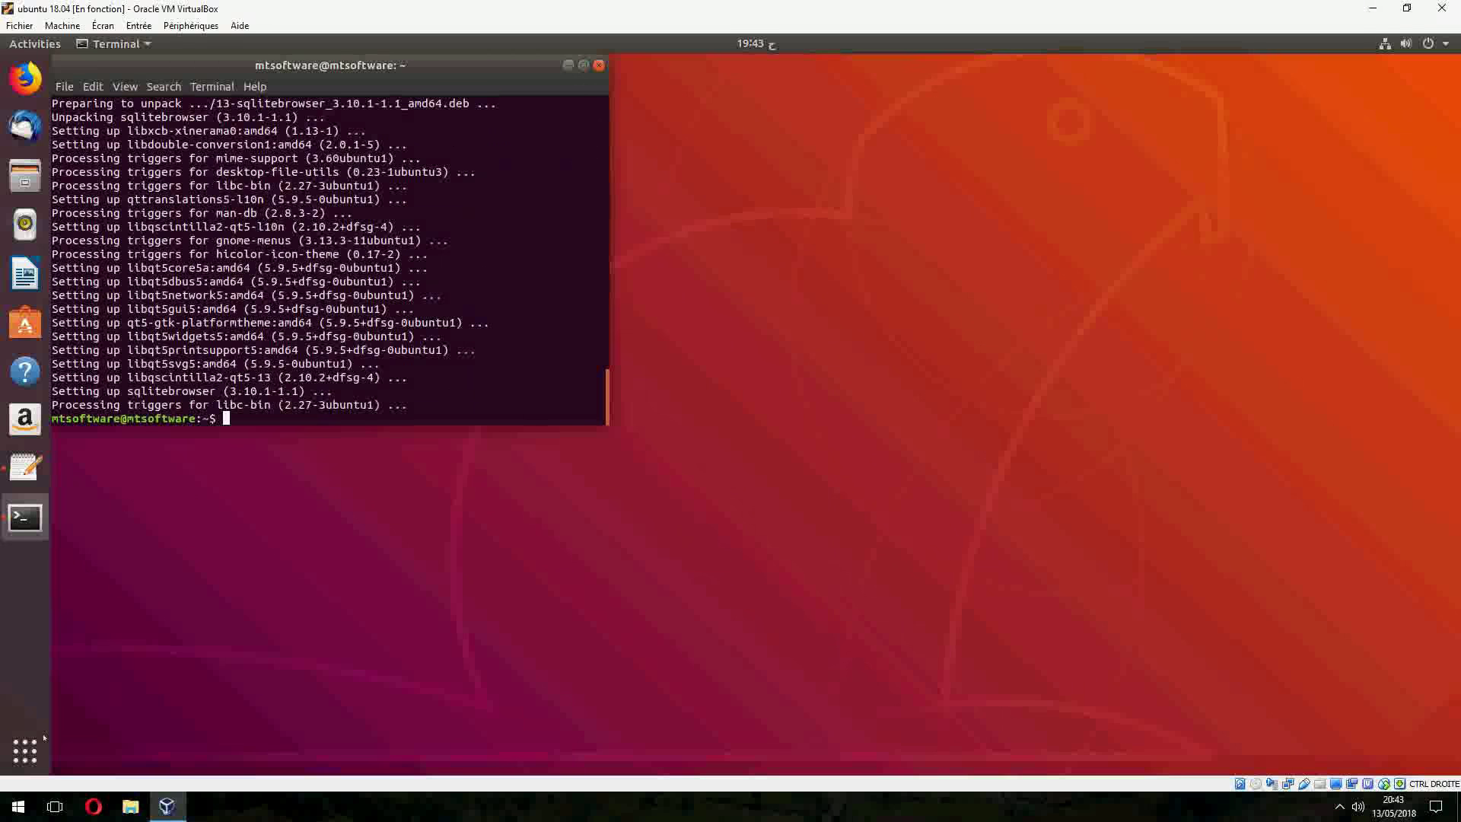
- Launch DB Browser for SQLite from an 'sq' search and view About: 3.10.1, SQLite 3.21.0
left_click(25, 750)
type("sql")
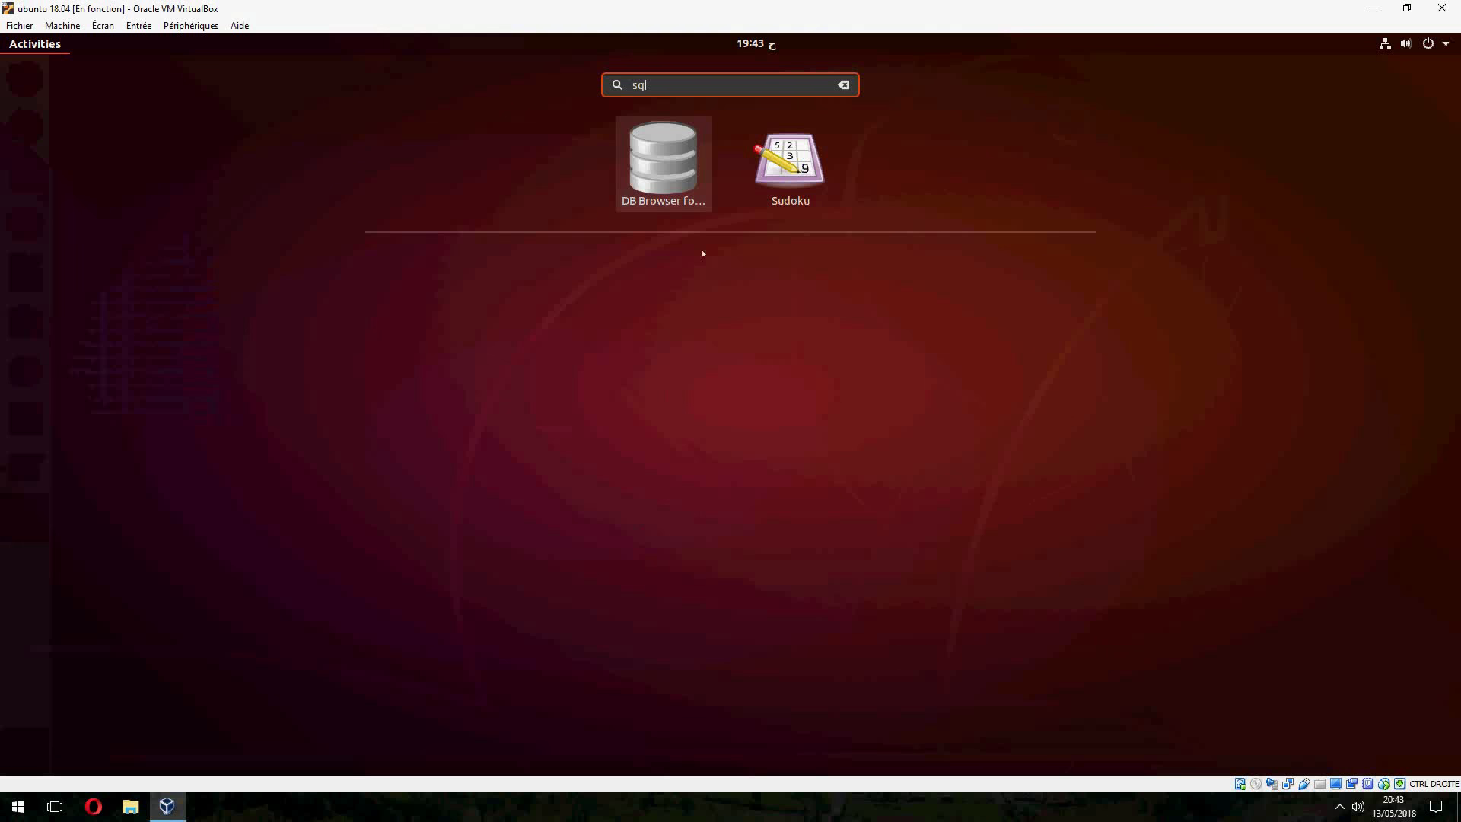
key("Return")
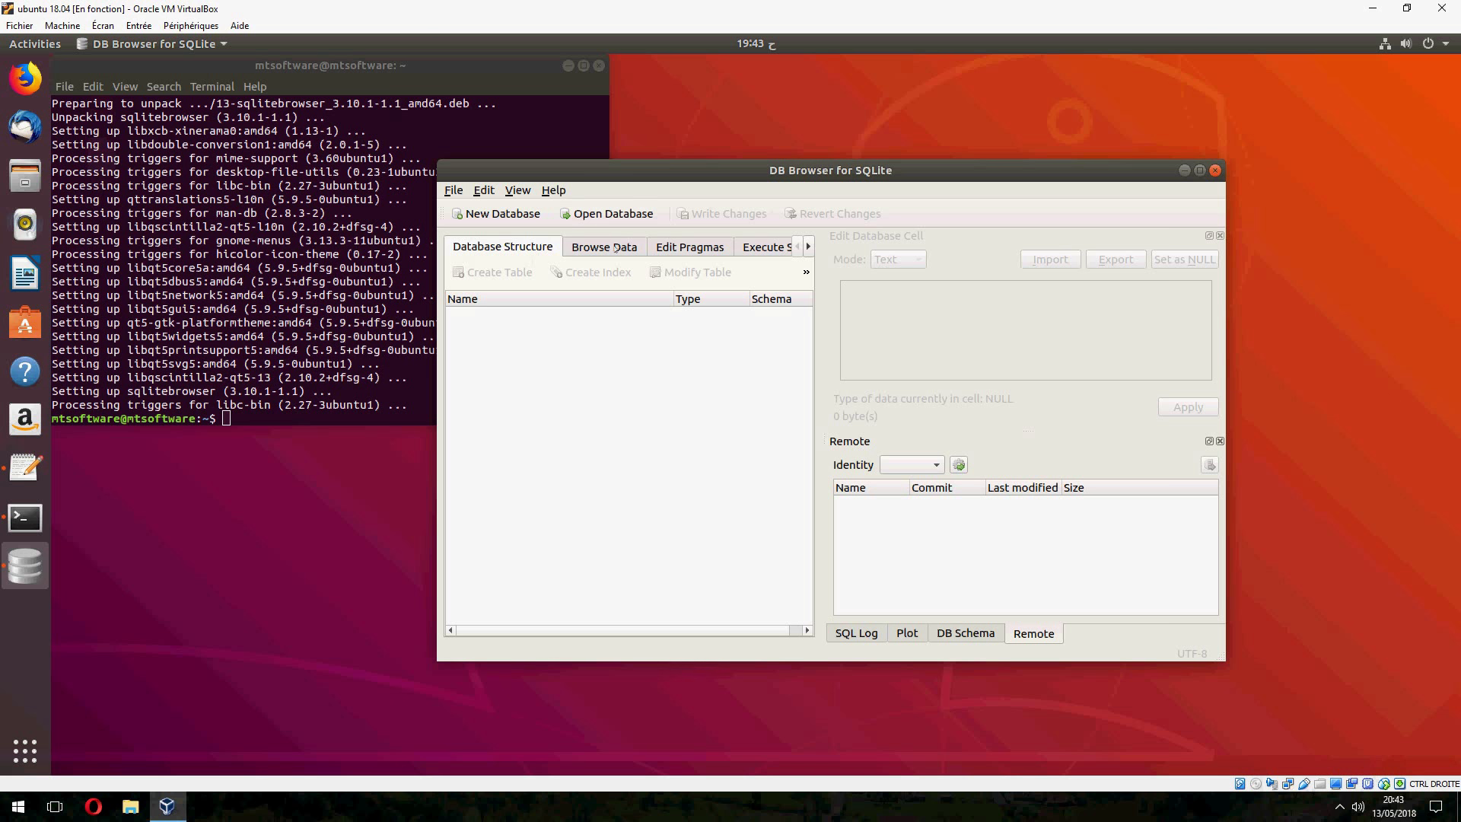
left_click(553, 190)
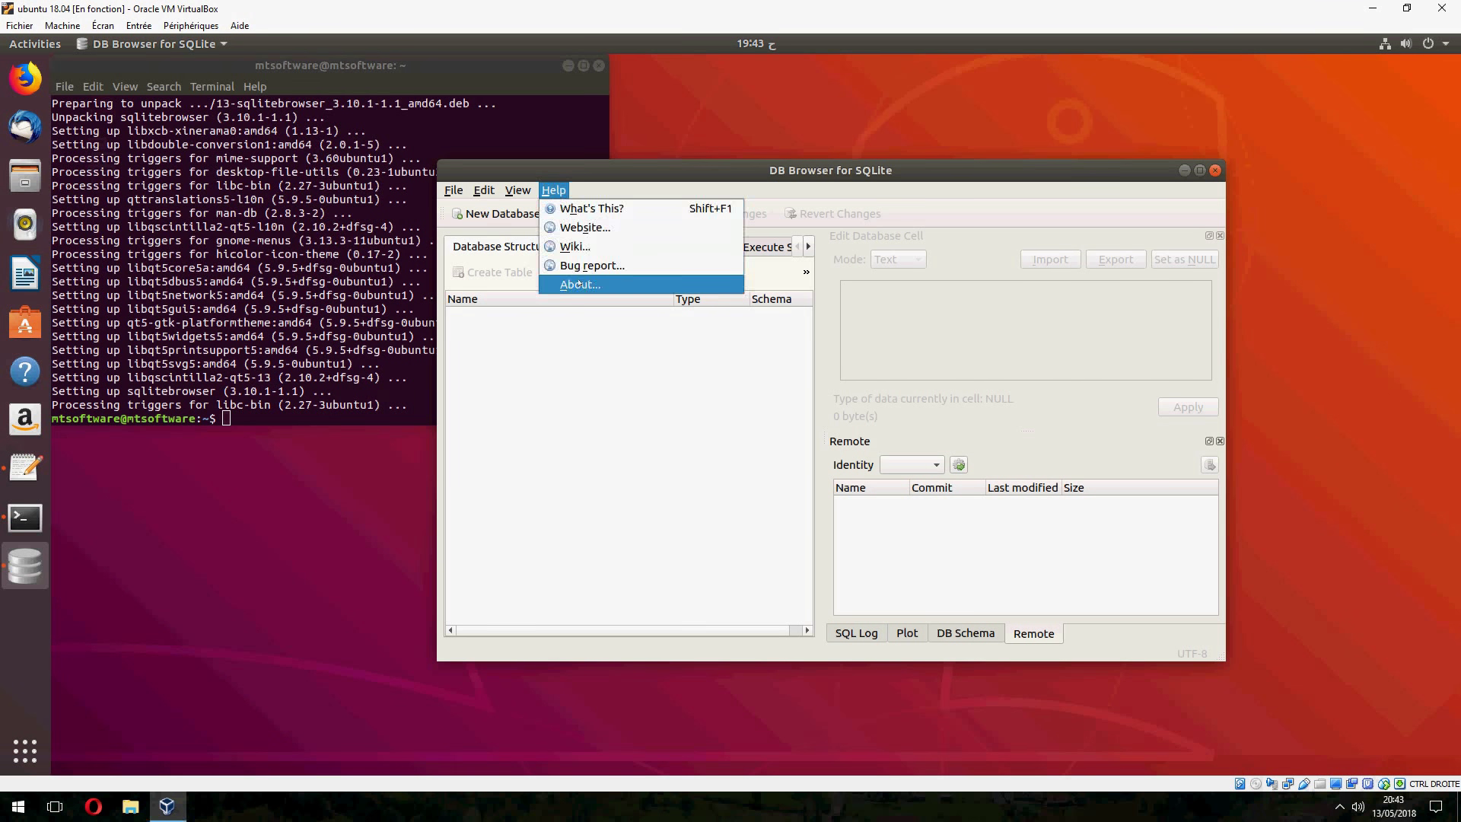
left_click(606, 283)
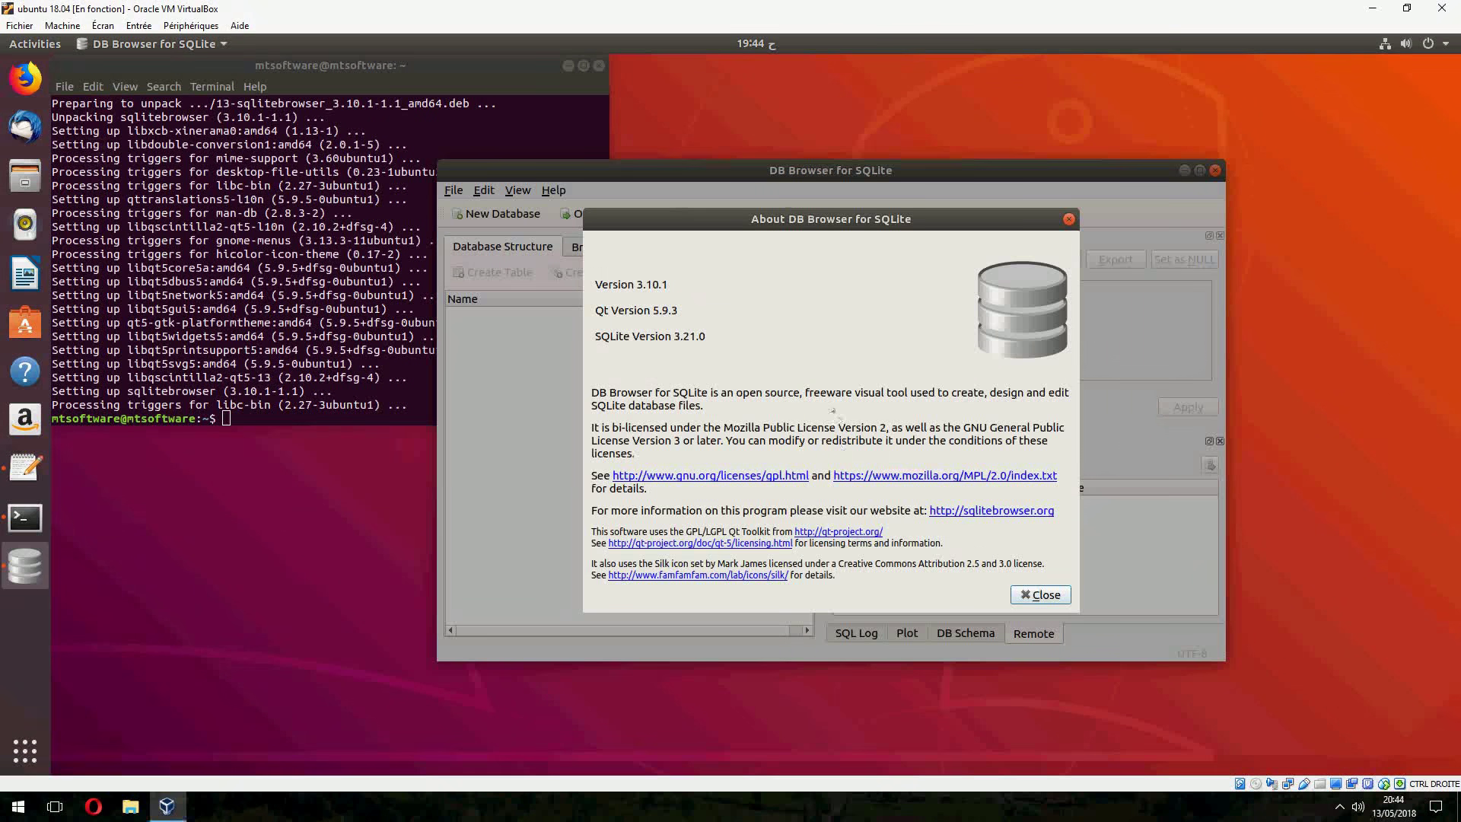